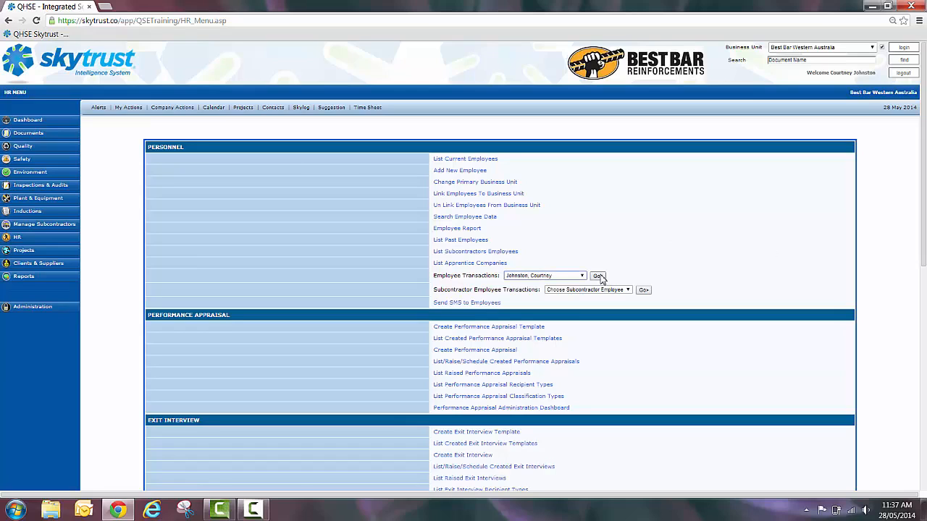
Open the chosen employee's transactions, review the completed training, and start a new training/licence record for that employee.
left_click(598, 276)
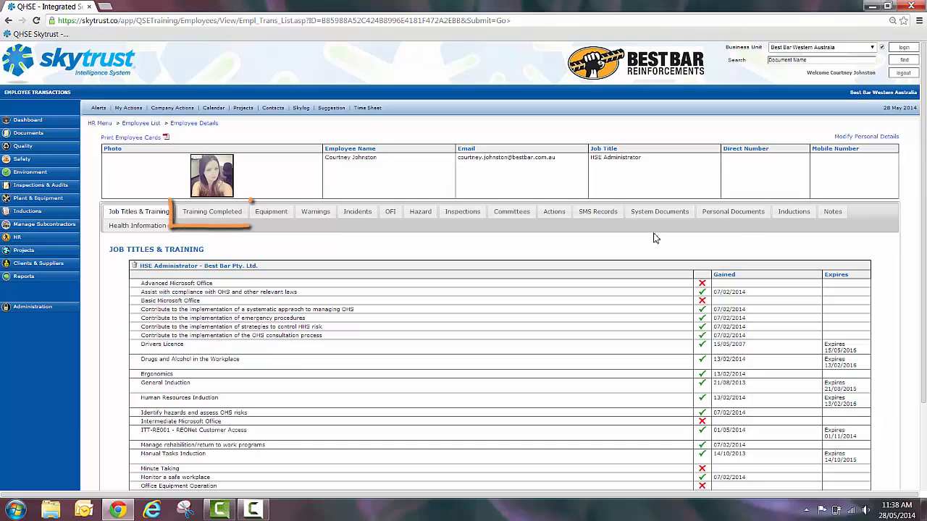
left_click(228, 219)
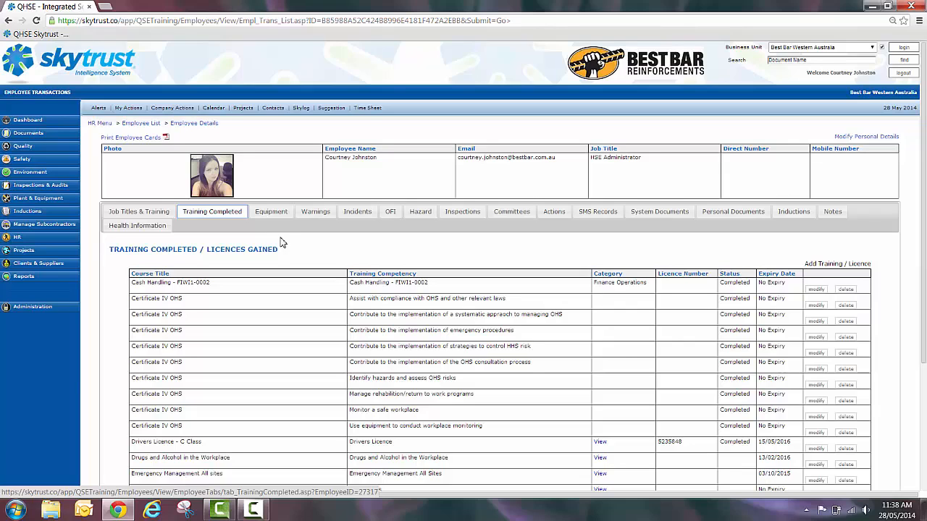
scroll(290, 248, "down", 2)
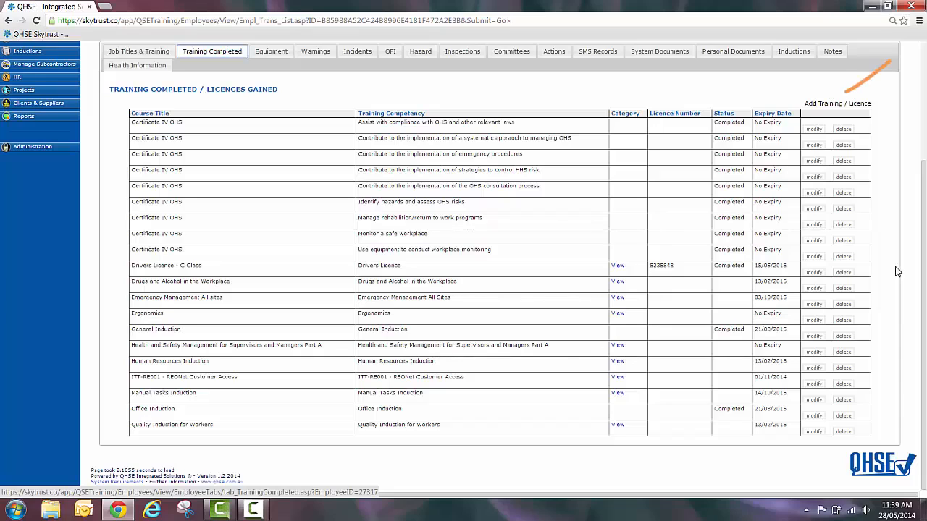
left_click(843, 105)
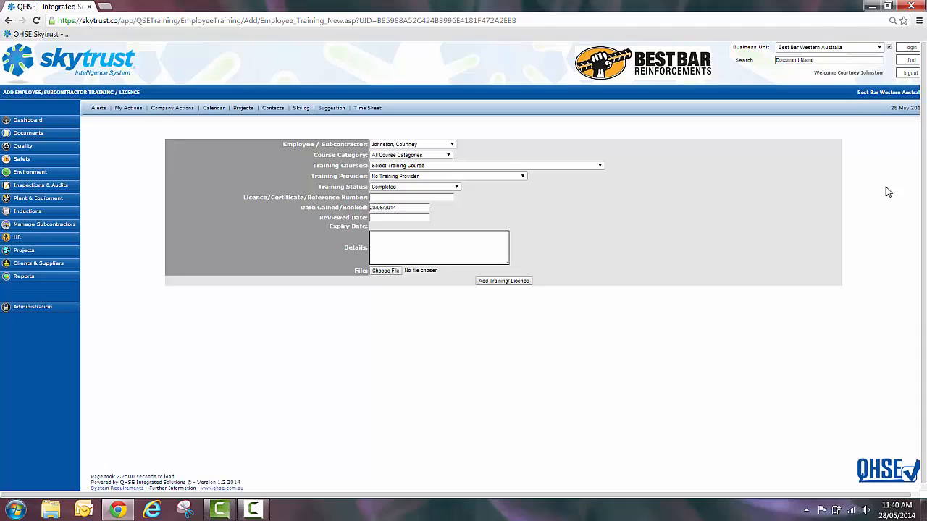
Fill in the training record with course Angle Grinder OPWI1-0031, provider Best Bar Pty Ltd/Natsteel Australia and status Completed, without attaching a file.
left_click(588, 166)
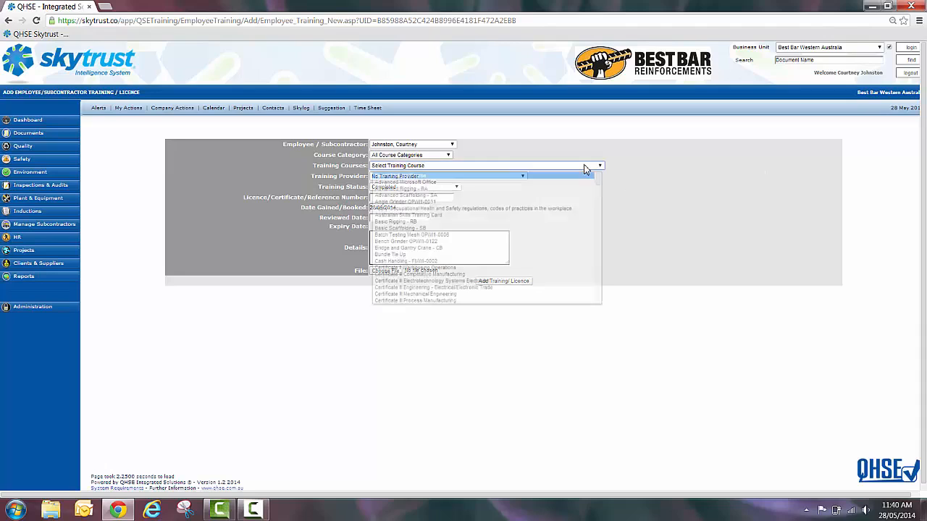
left_click(572, 202)
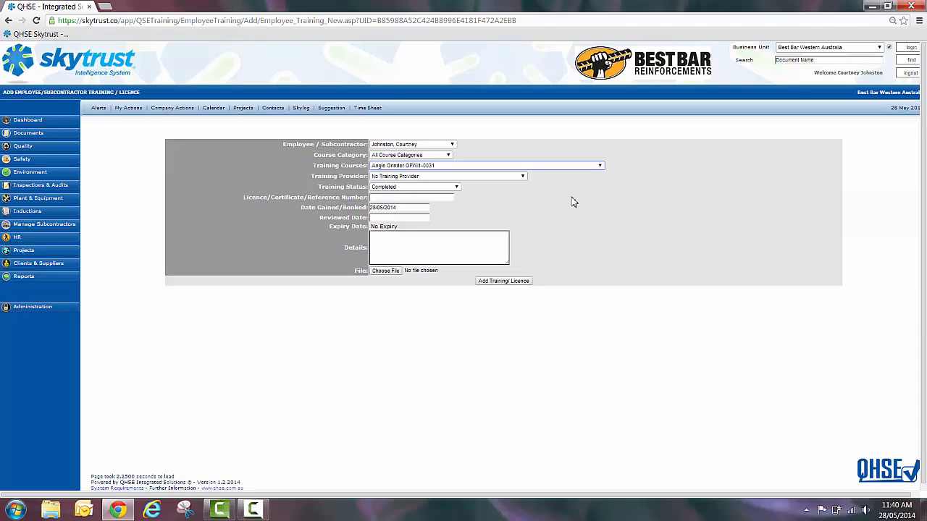
left_click(522, 177)
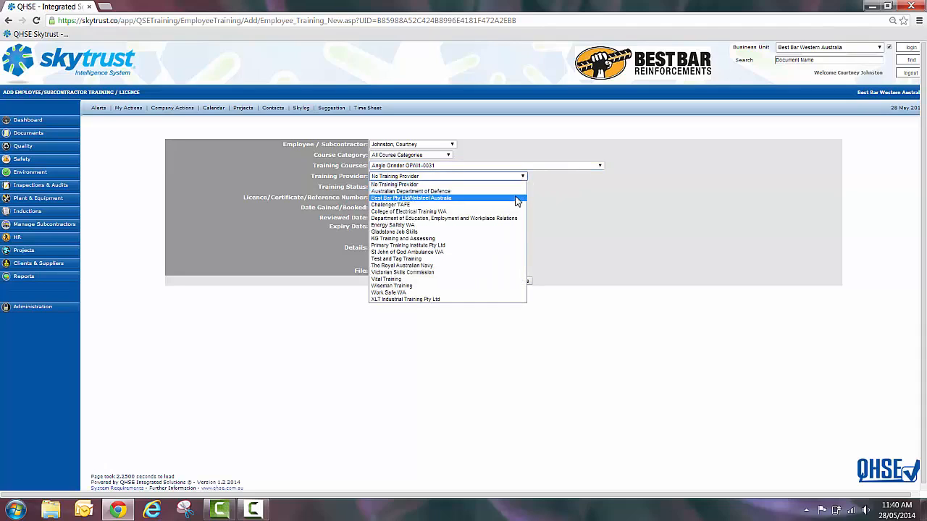
left_click(518, 201)
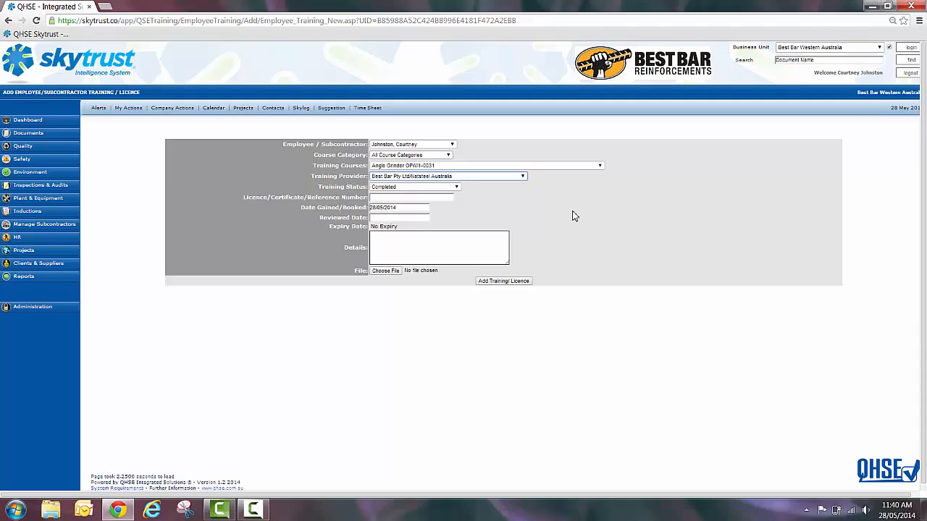
left_click(456, 188)
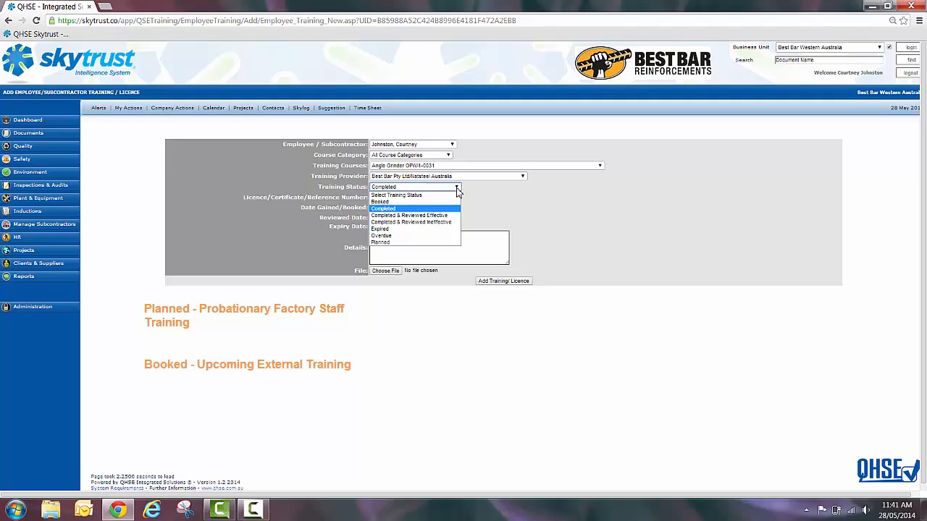
left_click(434, 208)
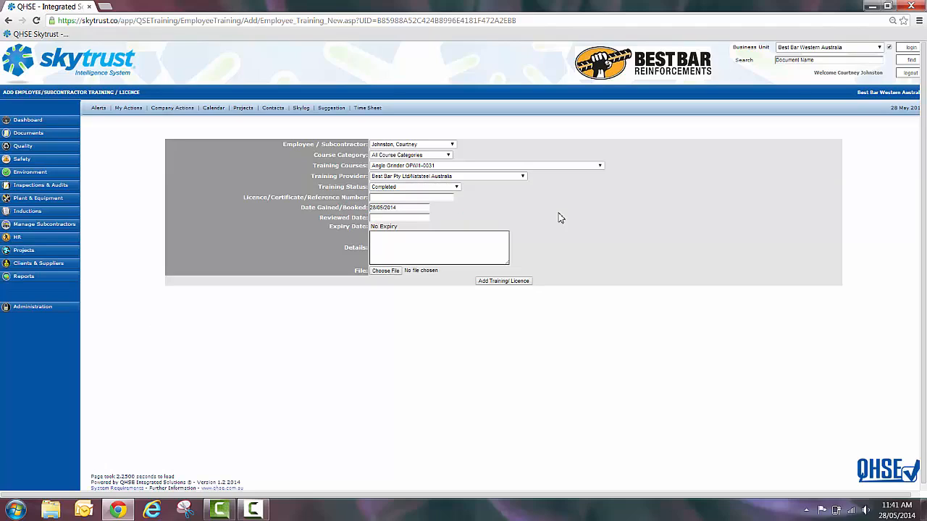
left_click(432, 252)
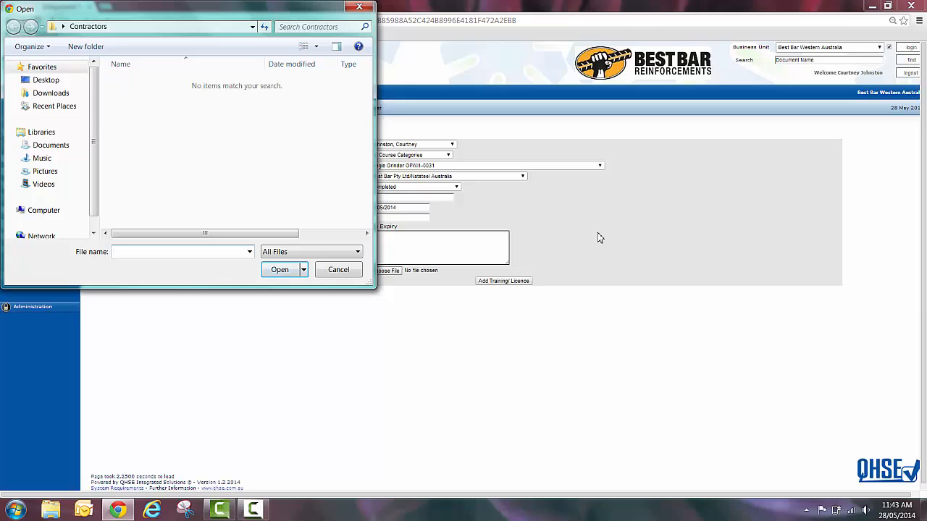
key("Escape")
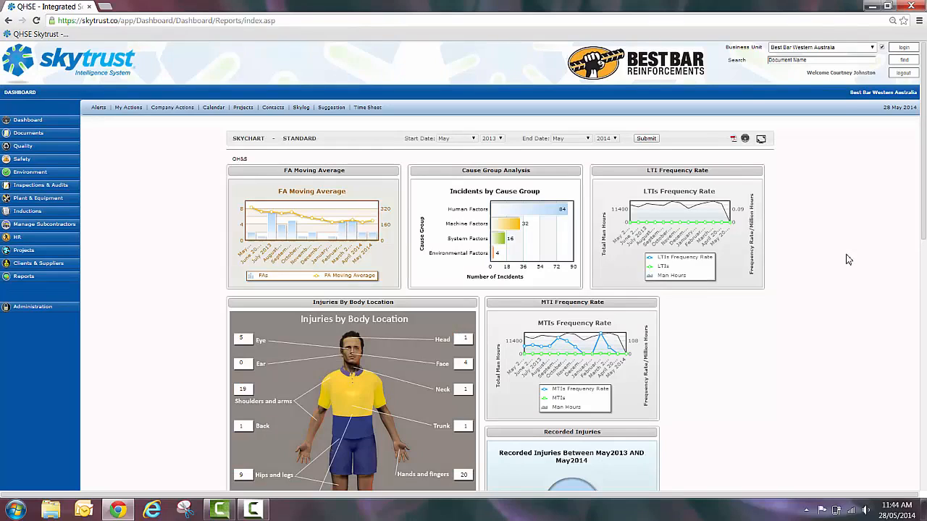
From the HR area, add completed Basic Rigging - RB - Institution N/A training by Vital Training for the second, fifth and sixth listed employees.
left_click(17, 237)
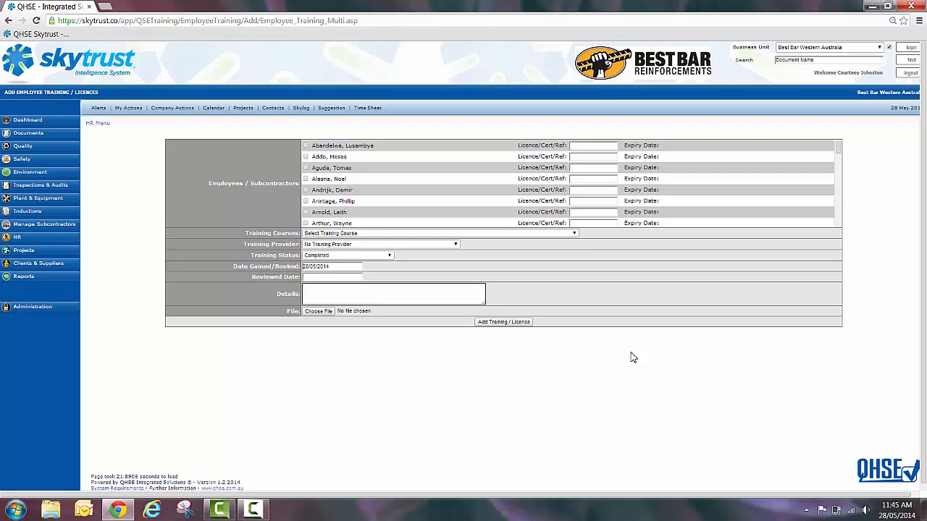
left_click(305, 156)
left_click(306, 190)
left_click(305, 201)
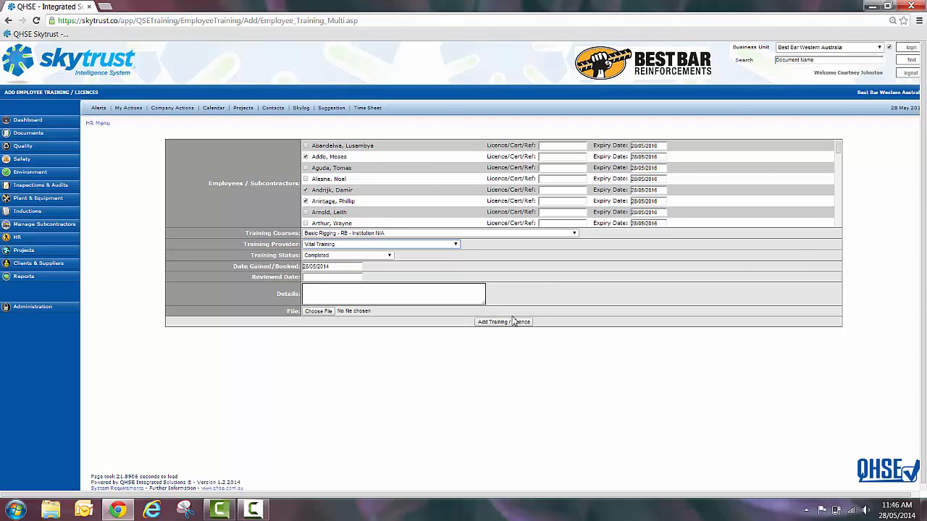
left_click(515, 321)
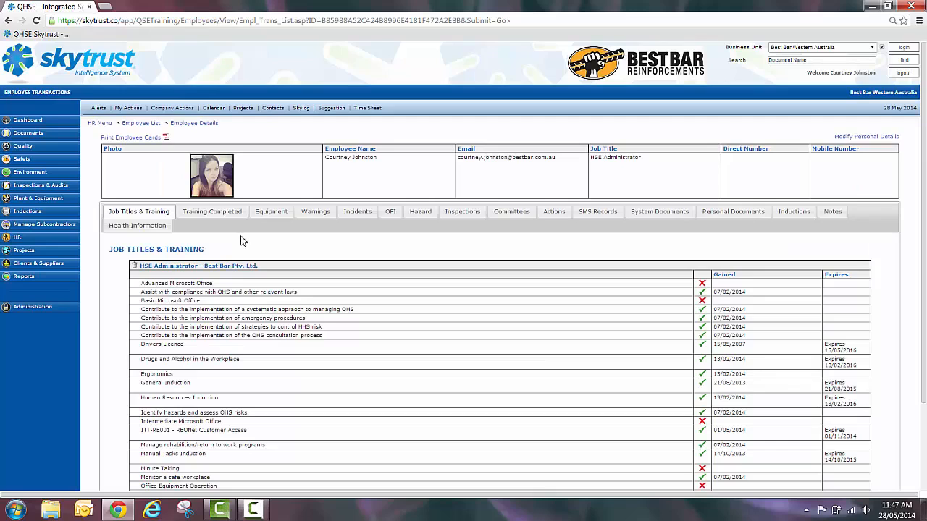
Open the Angle Grinder OPWI1-0031 entry in the employee's completed training for modification and save it.
left_click(213, 211)
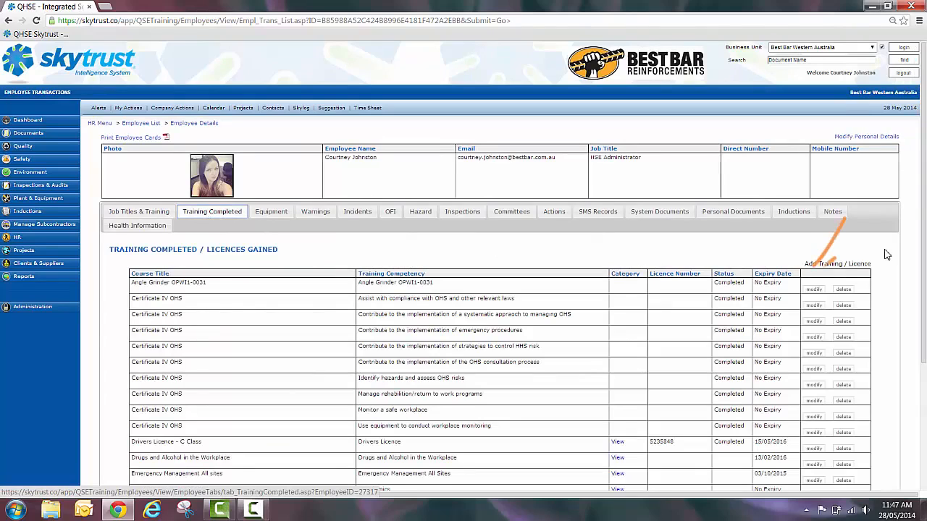
left_click(814, 289)
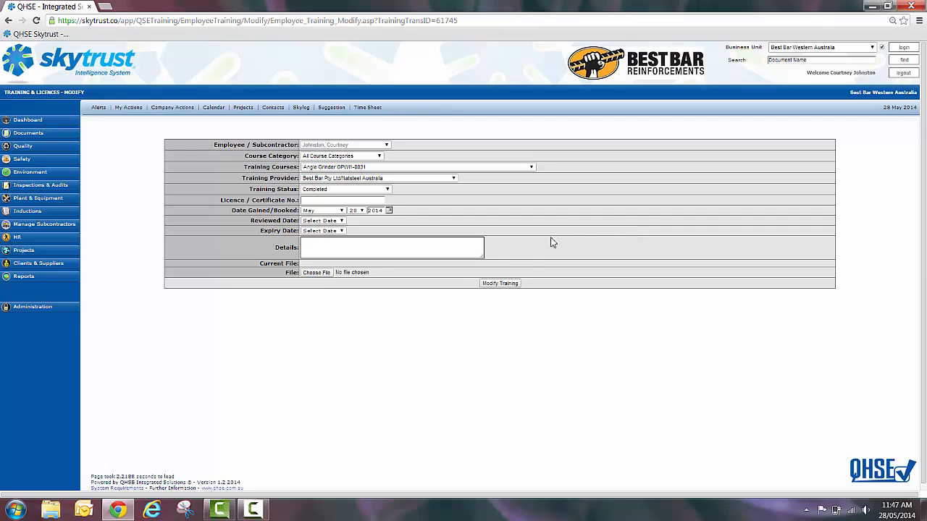
left_click(499, 284)
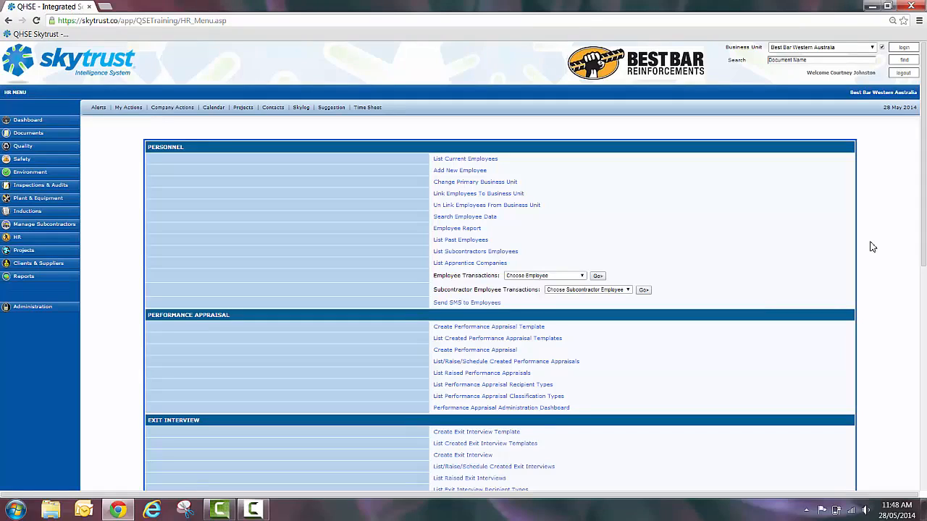
scroll(872, 247, "down", 6)
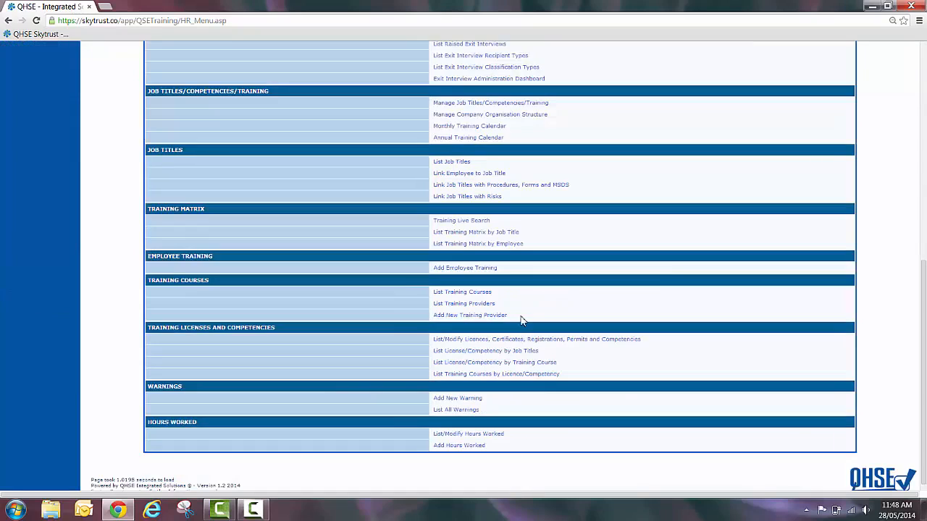
left_click(490, 317)
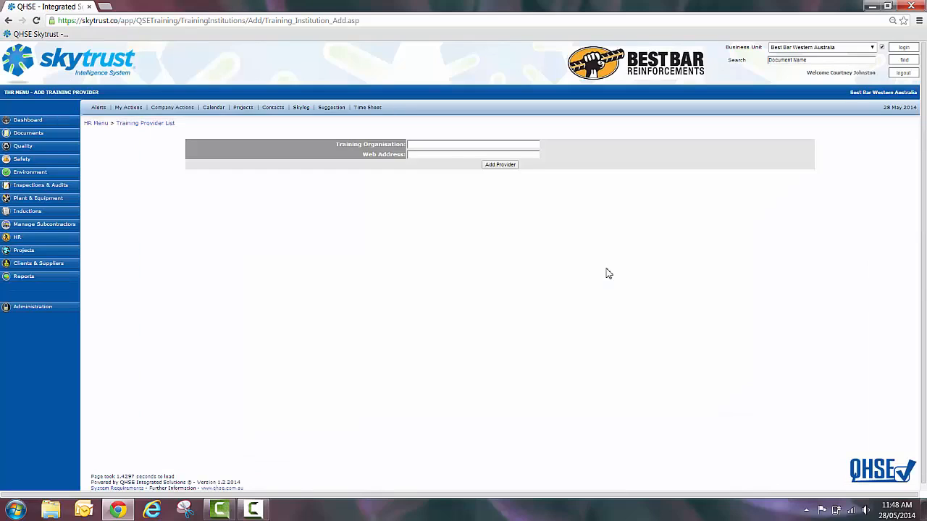
left_click(417, 144)
type("Vital Training")
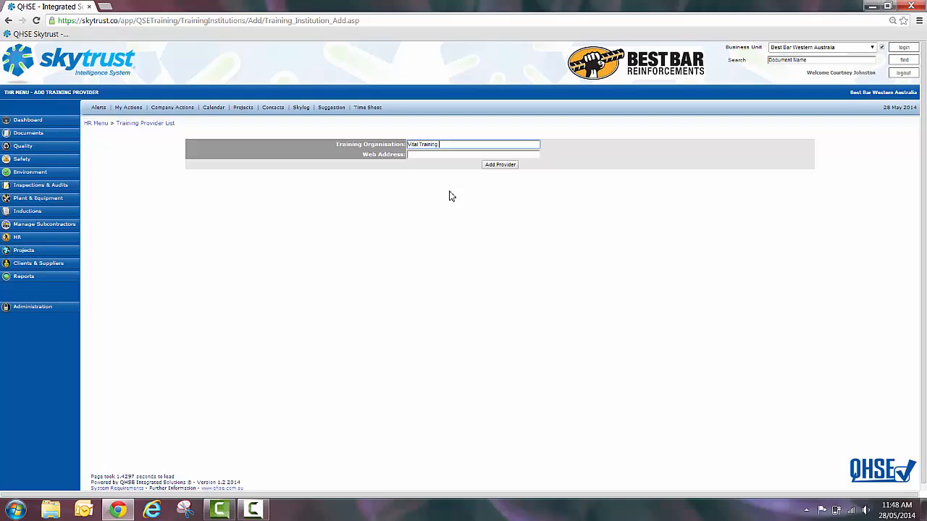
left_click(434, 155)
type("www.vitaltraining.com.au")
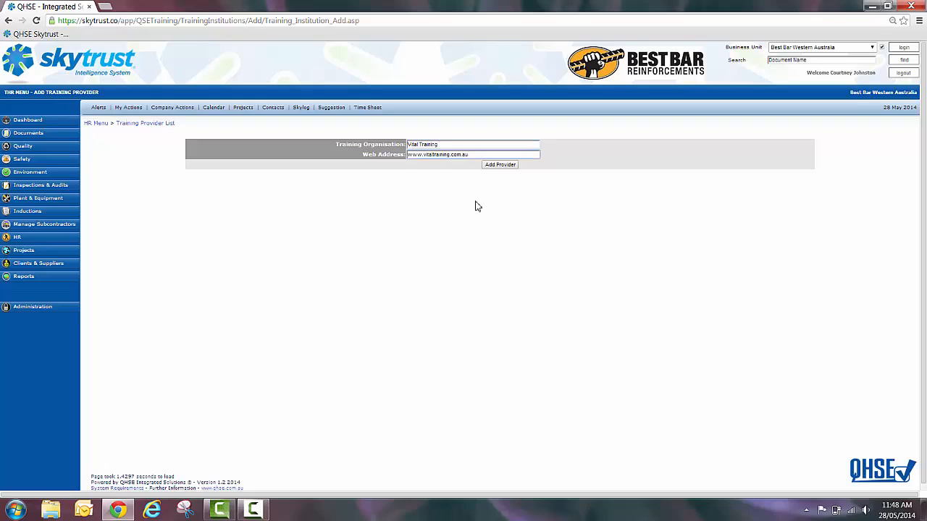
left_click(503, 166)
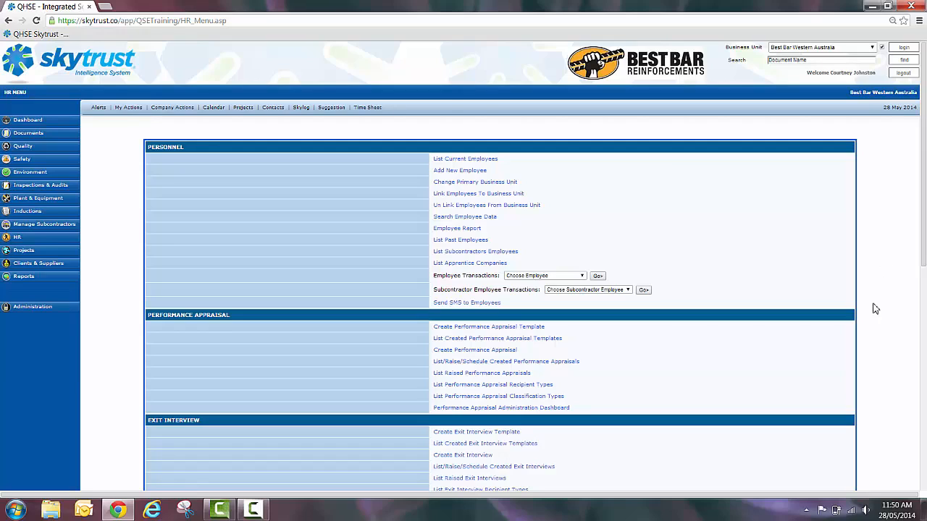
Open the Training Live Search and examine the filter options for status, employee/subcontractor and job titles.
scroll(862, 322, "down", 1)
scroll(641, 233, "down", 4)
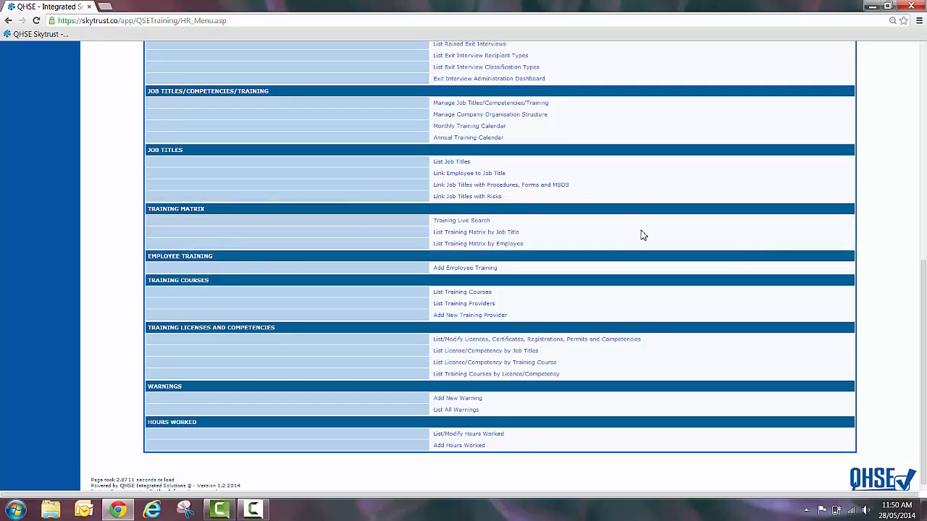
left_click(480, 222)
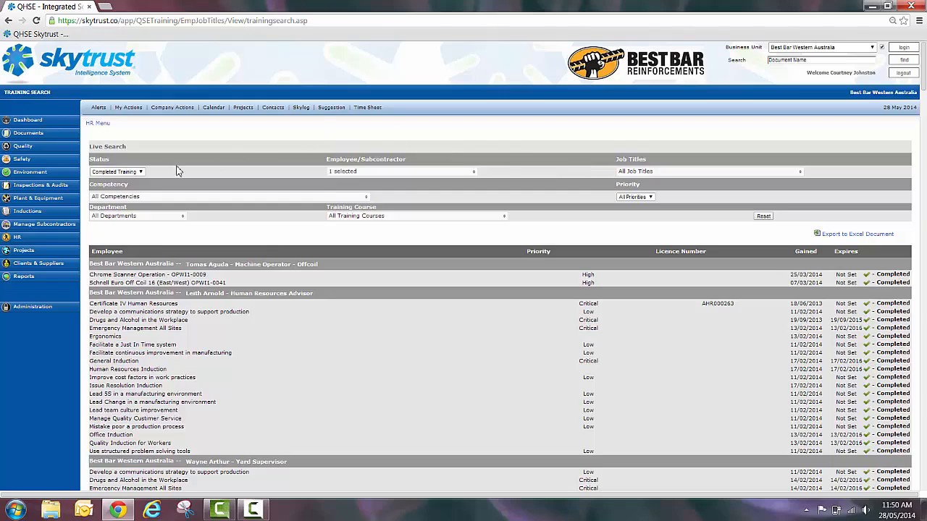
left_click(142, 173)
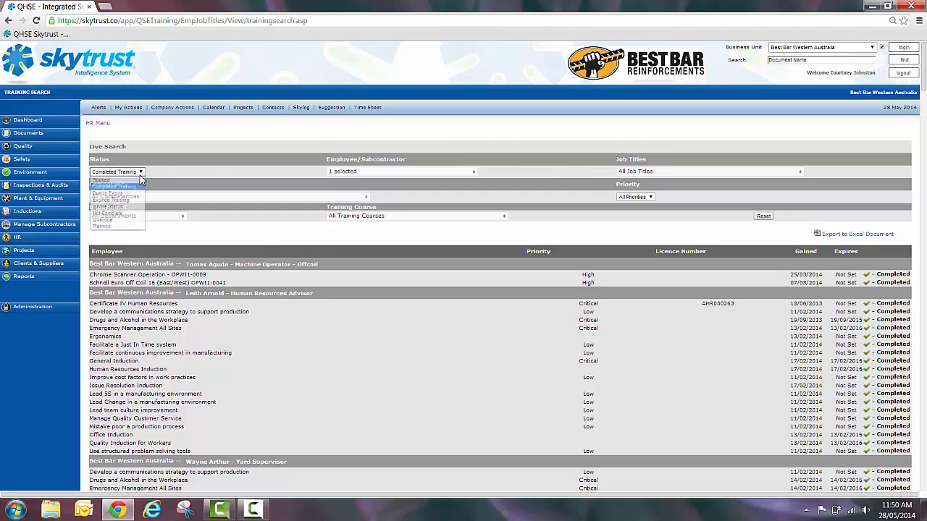
left_click(208, 172)
left_click(472, 172)
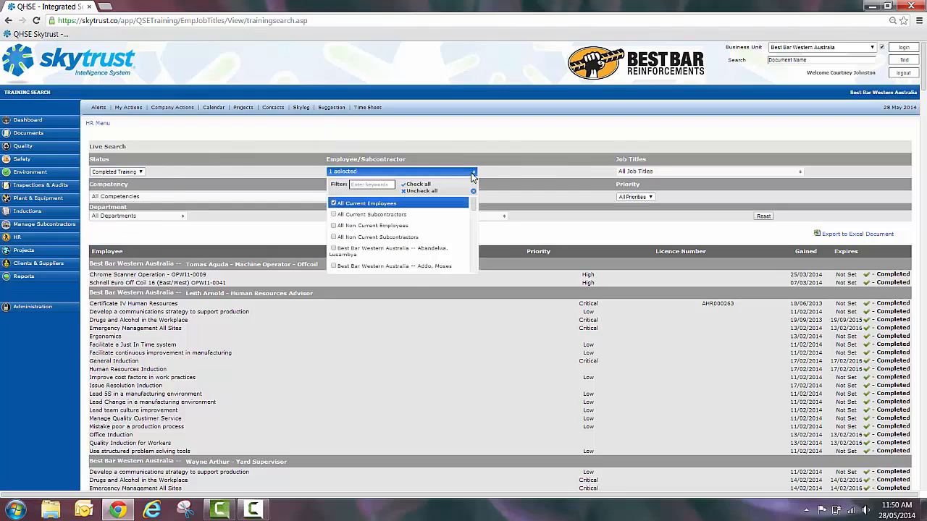
left_click(525, 175)
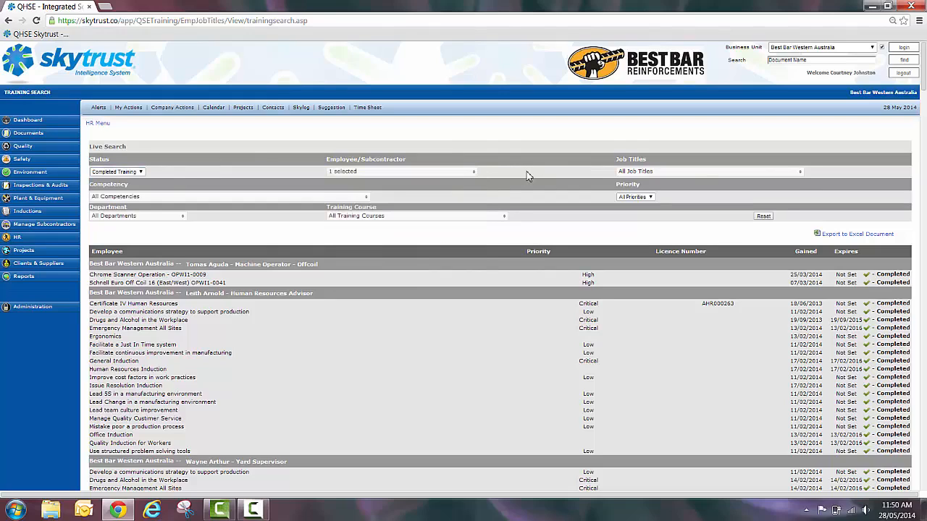
left_click(800, 173)
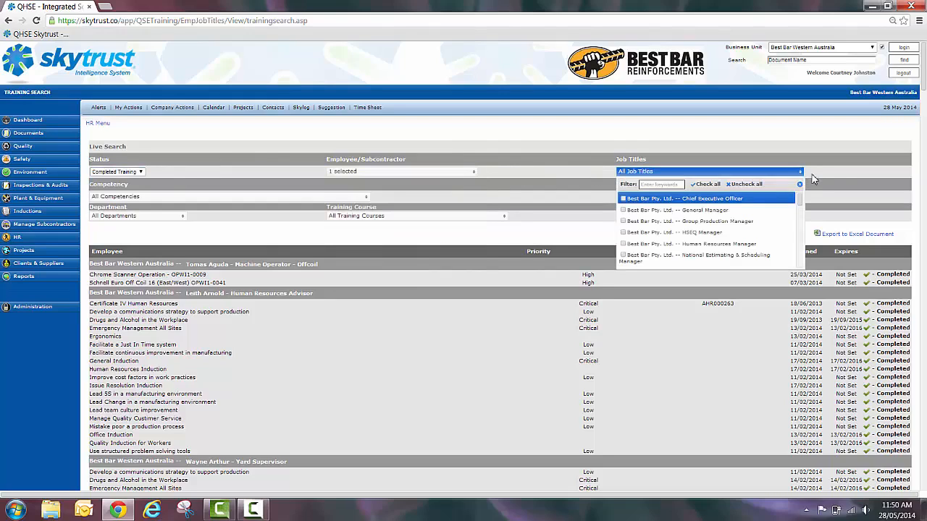
left_click(840, 178)
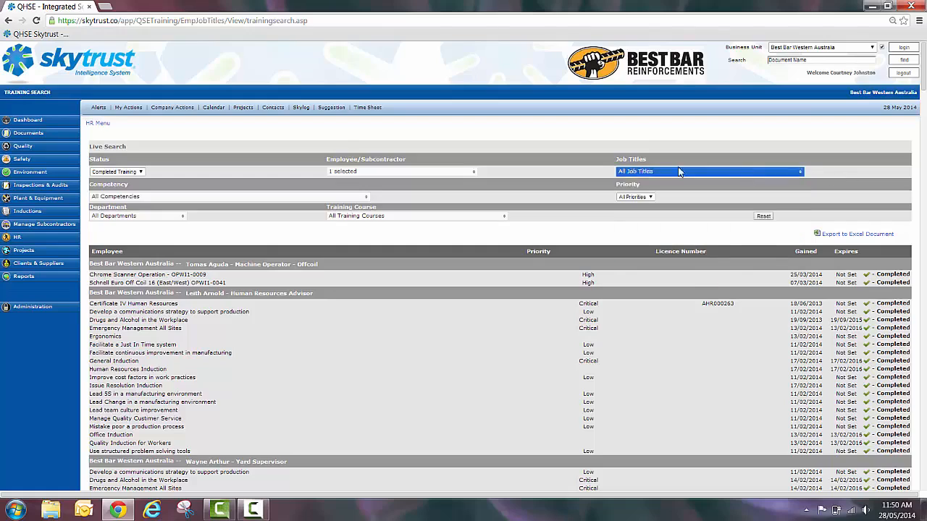
Examine the live search filter options for competency, department, training course and priority.
left_click(366, 197)
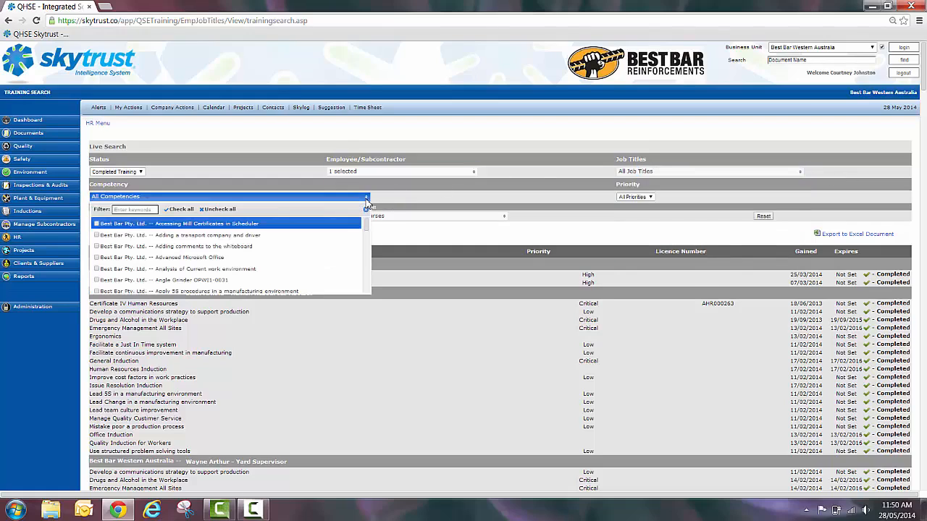
left_click(398, 198)
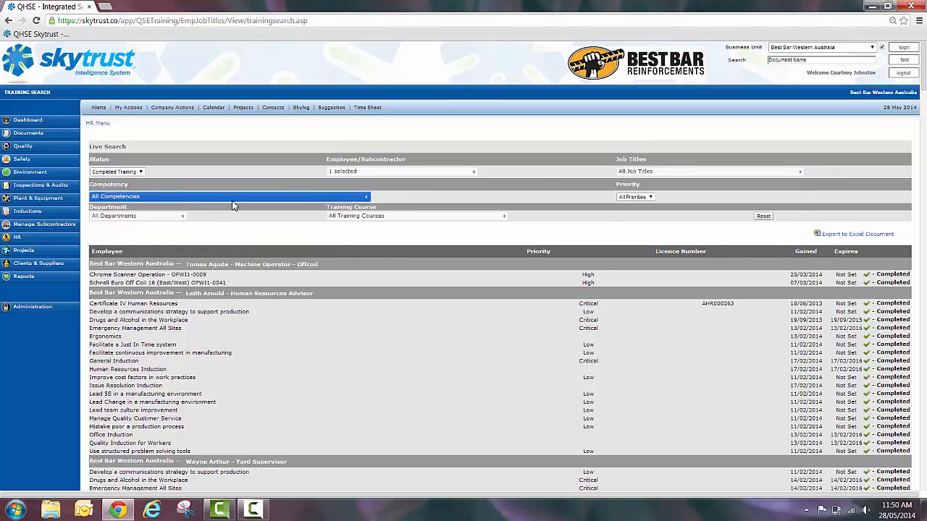
left_click(182, 216)
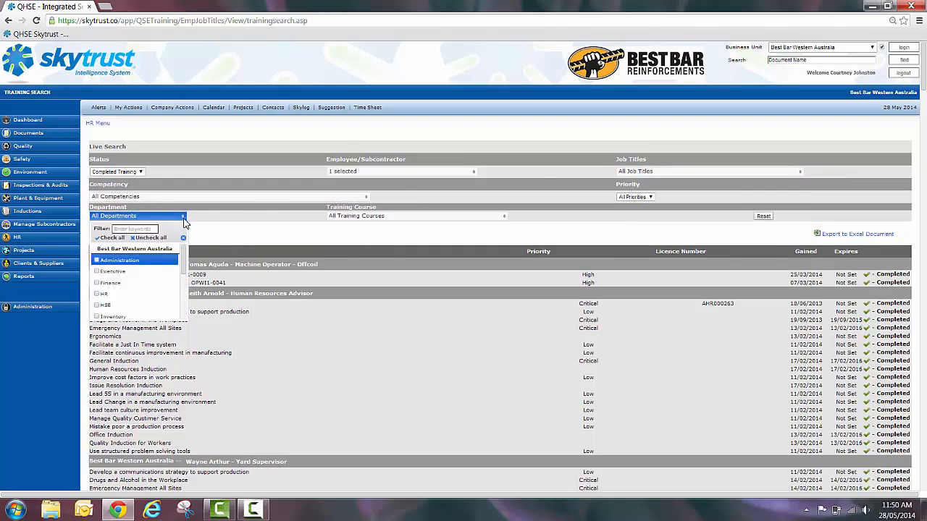
left_click(260, 213)
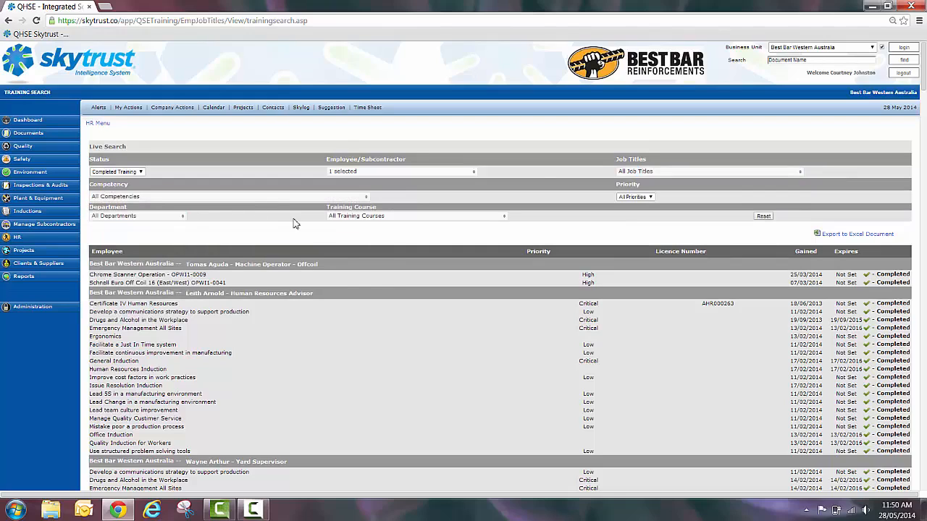
left_click(503, 219)
left_click(559, 214)
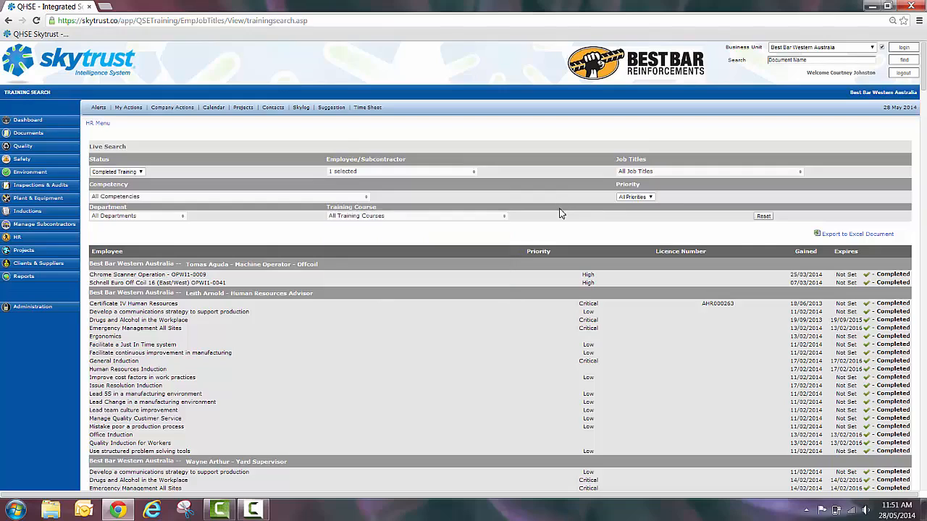
left_click(650, 198)
left_click(698, 193)
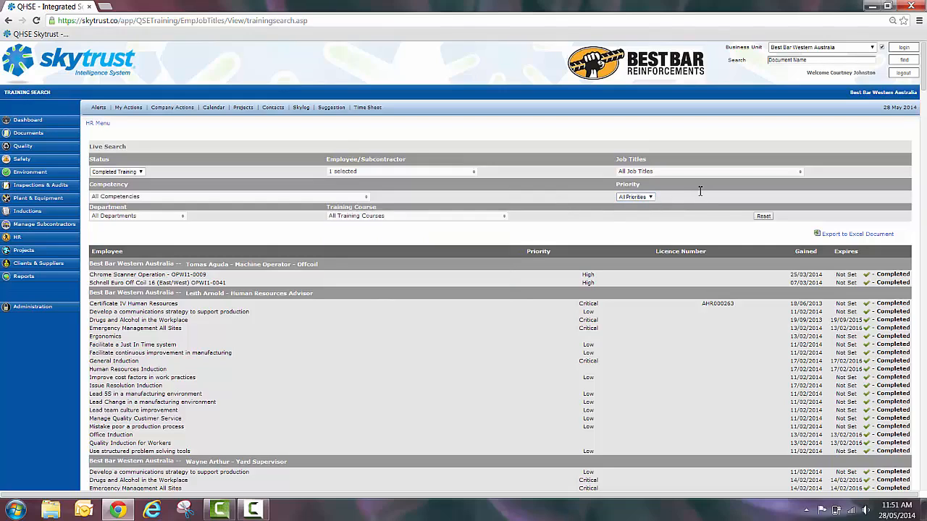